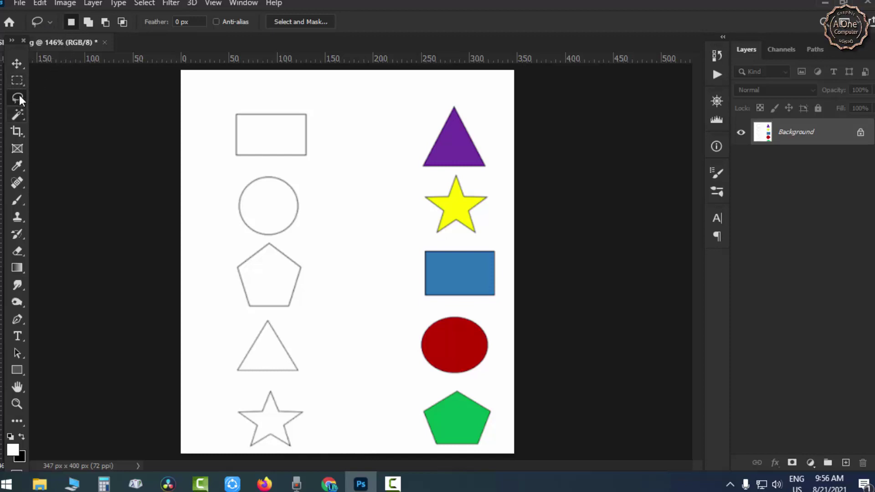
Browse the marquee, lasso and magic wand tool groups in the toolbar
{"action": "left_click", "coordinate": [18, 81]}
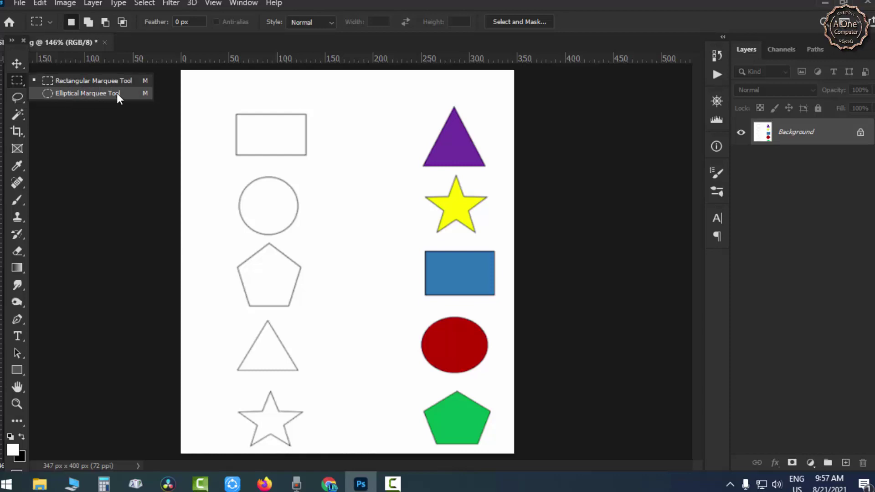
{"action": "left_click", "coordinate": [18, 96]}
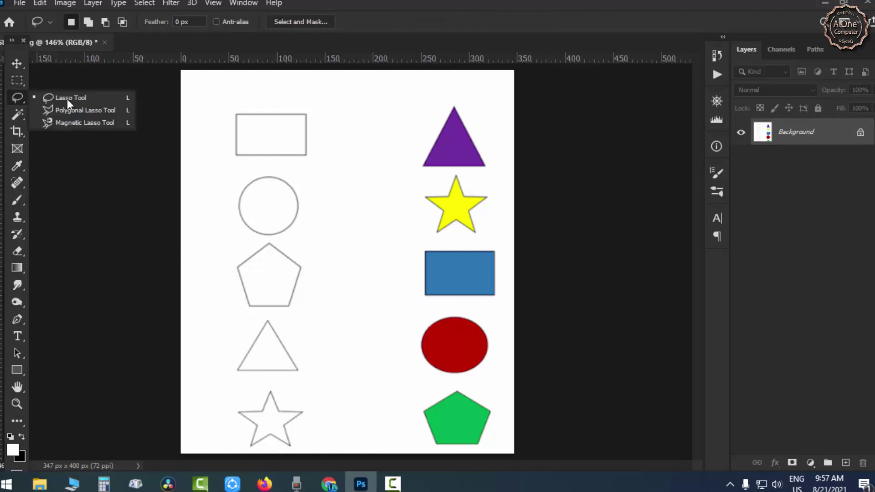
{"action": "left_click", "coordinate": [20, 111]}
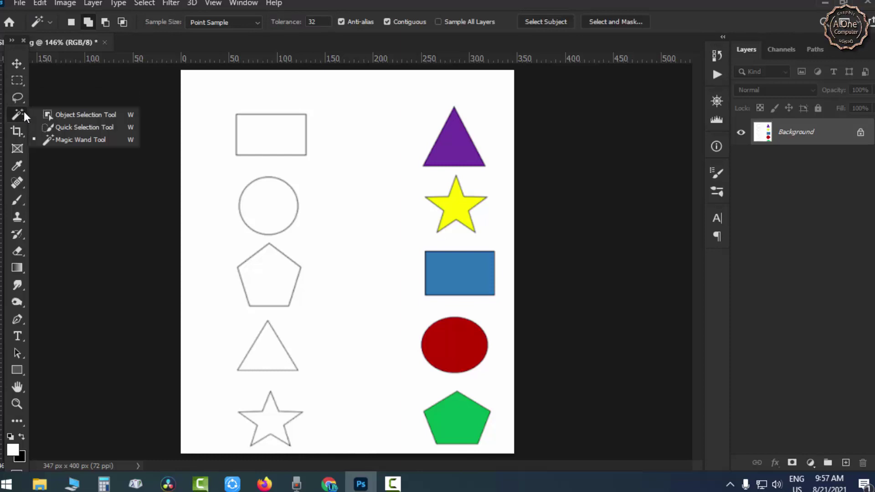
{"action": "left_click", "coordinate": [19, 114]}
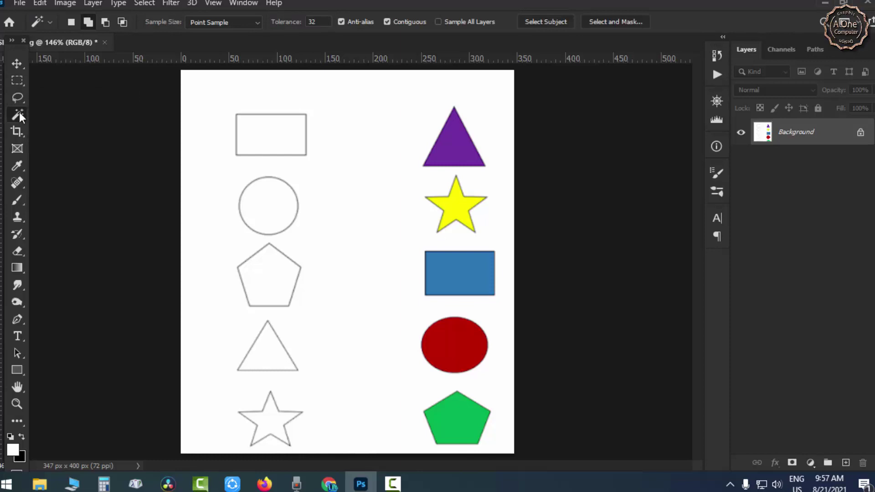
Make the Rectangular Marquee the active selection tool
{"action": "left_click", "coordinate": [16, 80]}
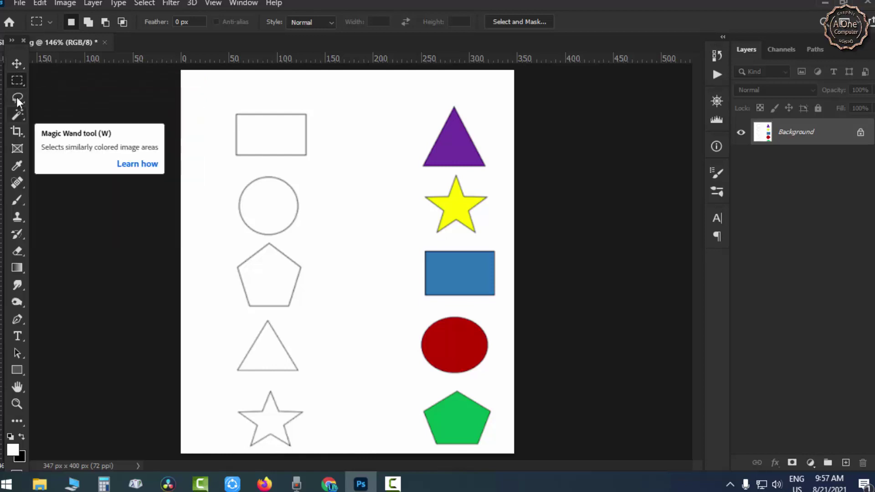
{"action": "left_click", "coordinate": [18, 65]}
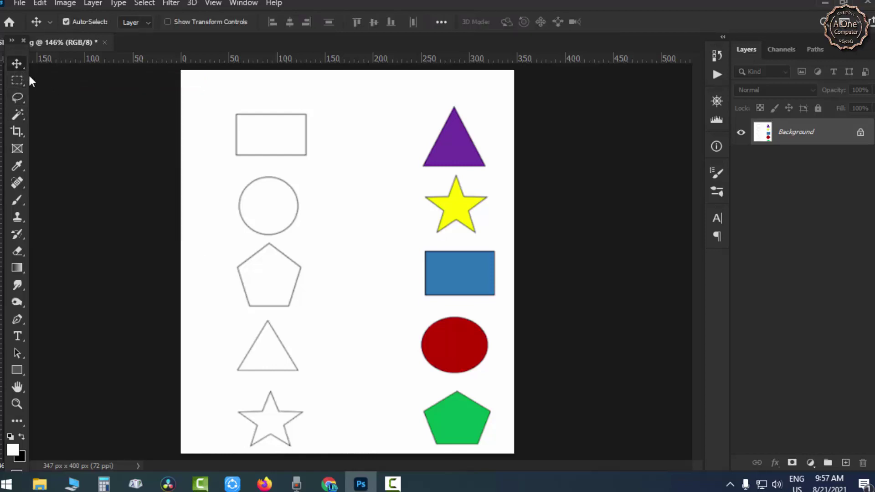
{"action": "left_click", "coordinate": [18, 81]}
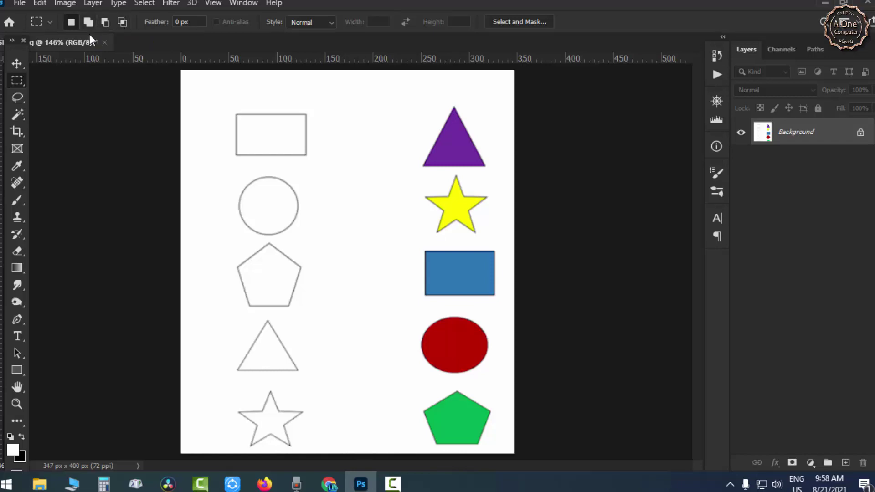
Marquee-select the blue rectangle, then add the outlined top-left rectangle in Add to selection mode
{"action": "right_click", "coordinate": [21, 83]}
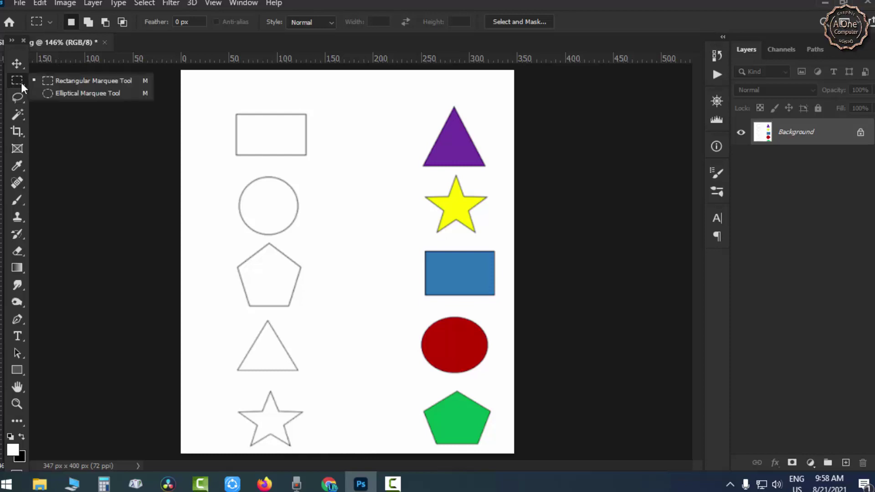
{"action": "left_click", "coordinate": [93, 80]}
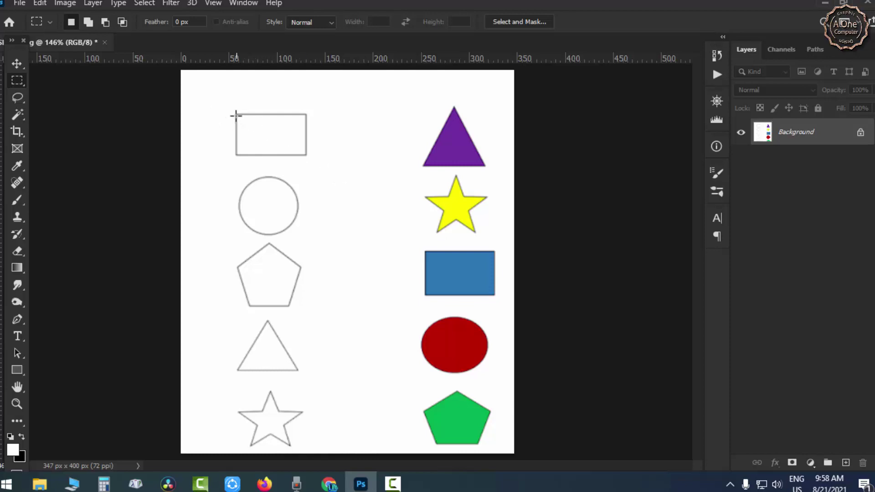
{"action": "left_click_drag", "start_coordinate": [237, 113], "coordinate": [308, 154]}
{"action": "left_click_drag", "start_coordinate": [423, 252], "coordinate": [495, 296]}
{"action": "left_click", "coordinate": [89, 22]}
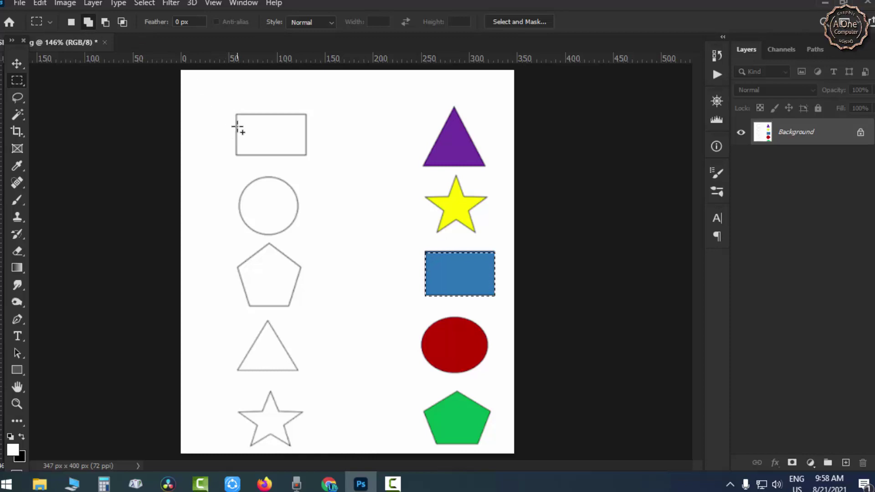
{"action": "left_click_drag", "start_coordinate": [236, 115], "coordinate": [307, 156]}
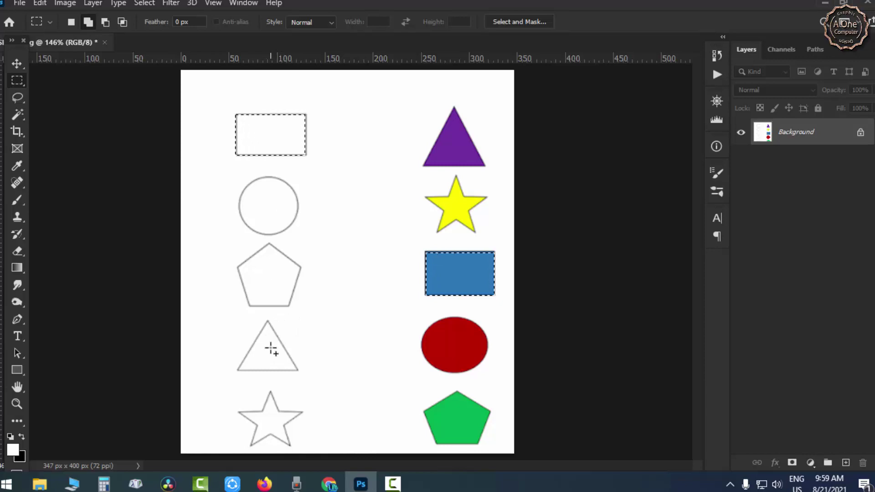
Add the outlined triangle to the selection with the Polygonal Lasso in Add mode
{"action": "left_click", "coordinate": [17, 100]}
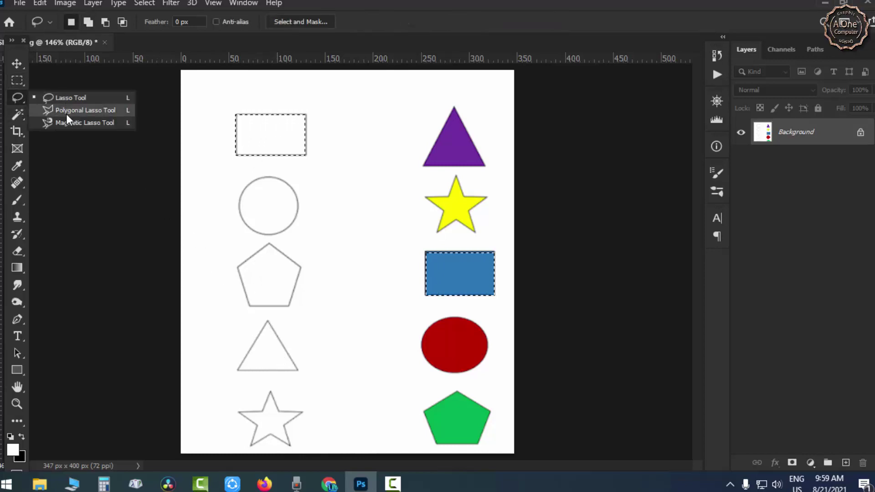
{"action": "left_click", "coordinate": [107, 112]}
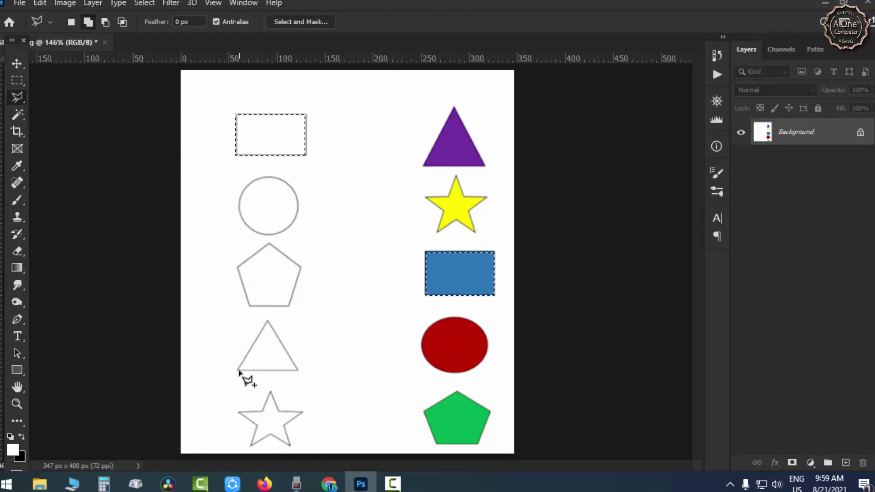
{"action": "left_click", "coordinate": [91, 24]}
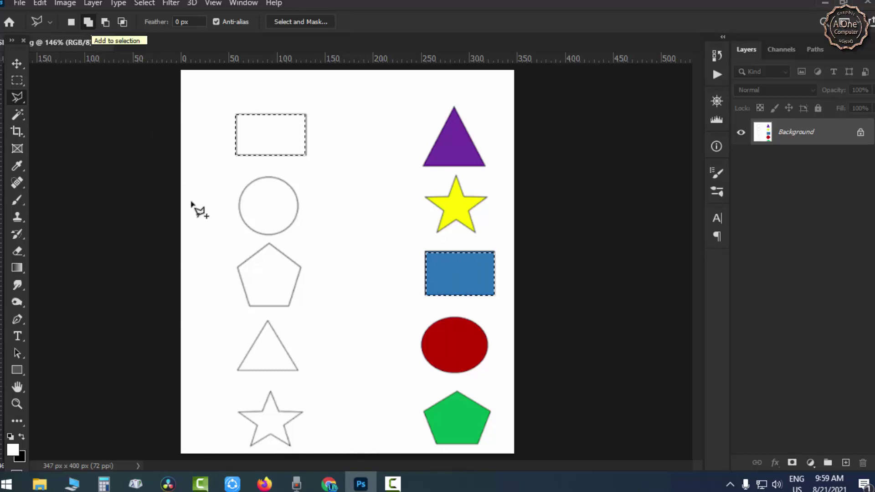
{"action": "left_click", "coordinate": [237, 370]}
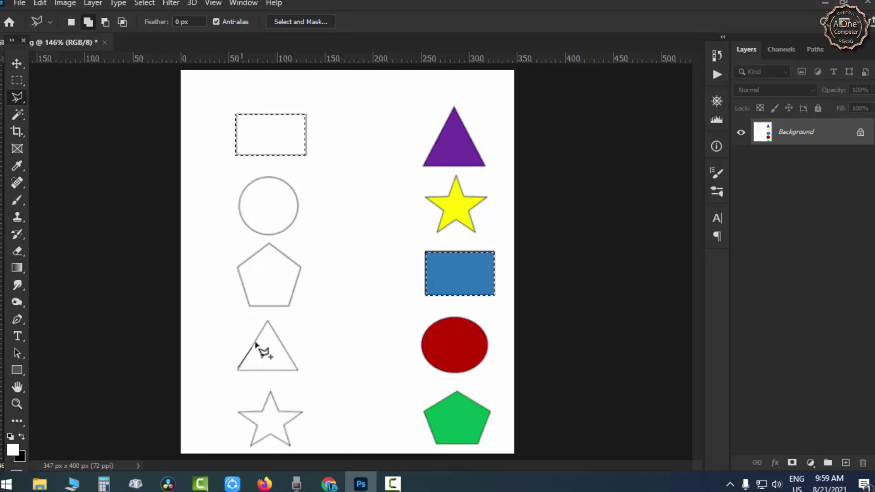
{"action": "left_click", "coordinate": [268, 321]}
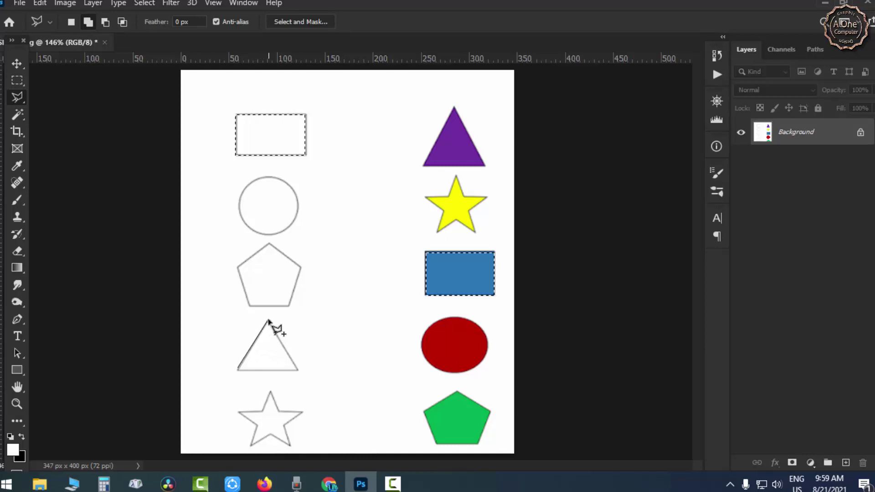
{"action": "left_click", "coordinate": [297, 371]}
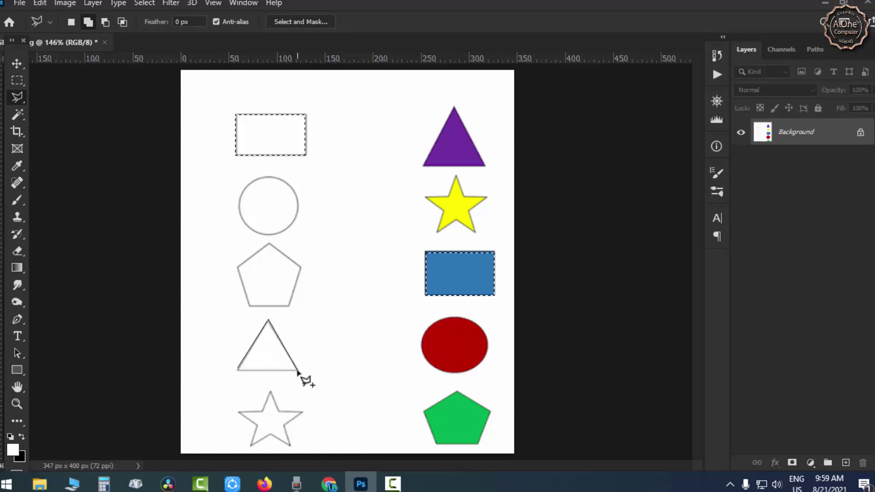
{"action": "left_click", "coordinate": [237, 371]}
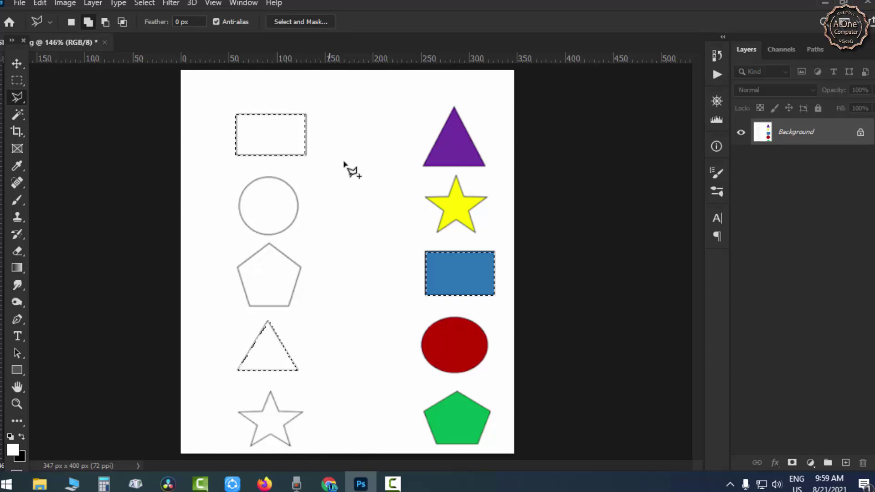
Add the purple triangle to the selection by outlining its three corners
{"action": "left_click", "coordinate": [424, 166]}
{"action": "left_click", "coordinate": [455, 107]}
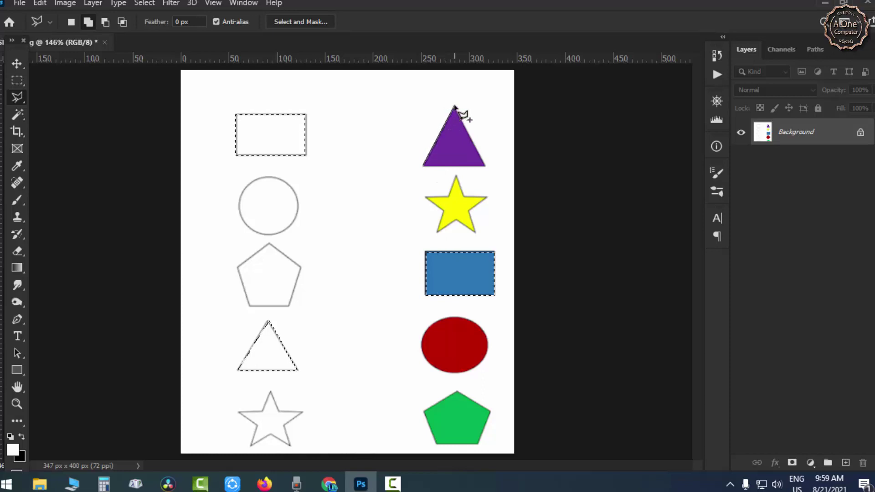
{"action": "left_click", "coordinate": [486, 166]}
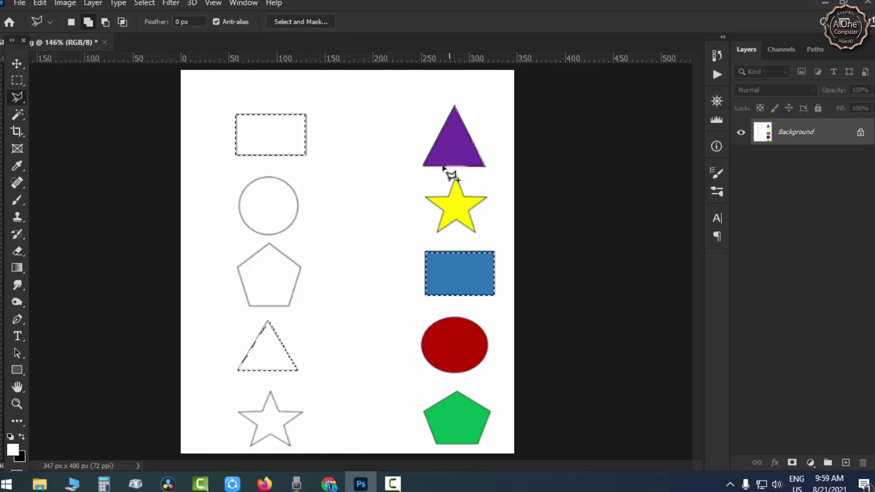
{"action": "left_click", "coordinate": [423, 167]}
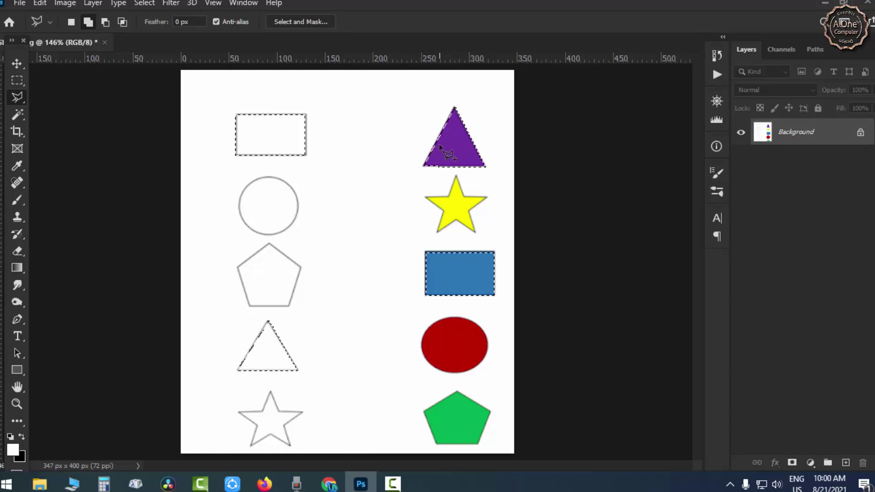
{"action": "right_click", "coordinate": [20, 94]}
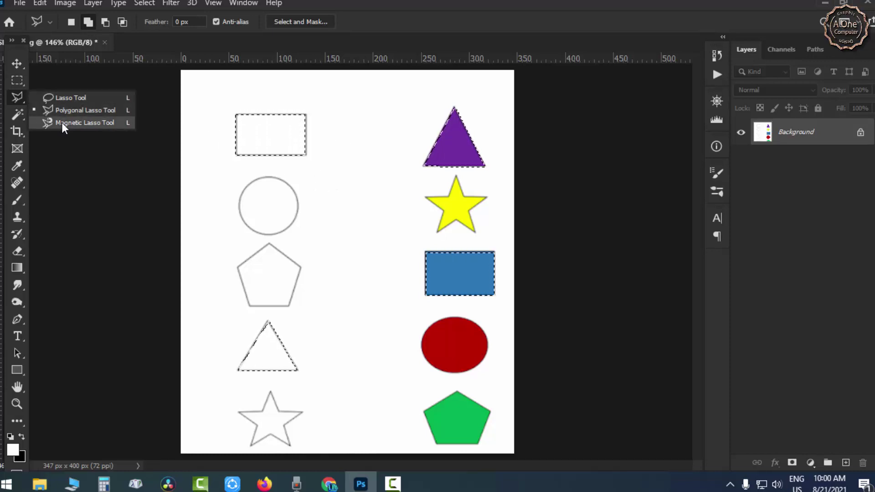
Trace the red ellipse with the Magnetic Lasso, zooming in, and add it to the selection
{"action": "key", "text": "Escape"}
{"action": "key", "text": "shift+l"}
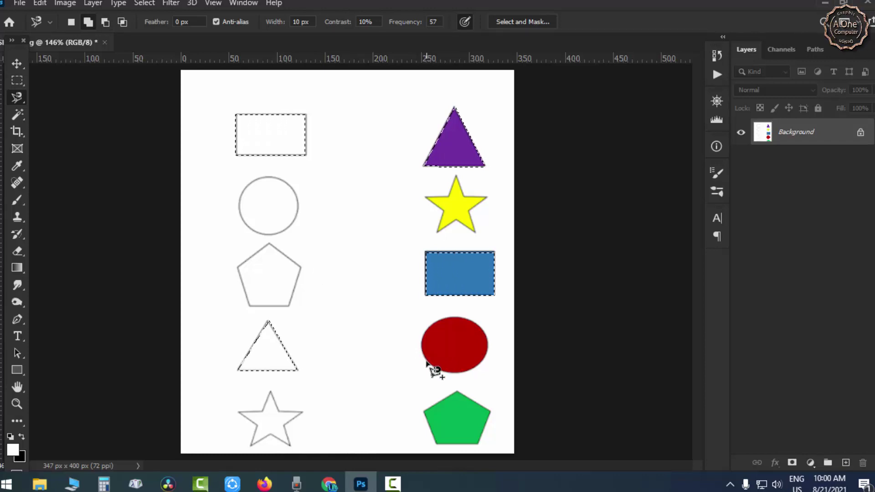
{"action": "left_click", "coordinate": [424, 359]}
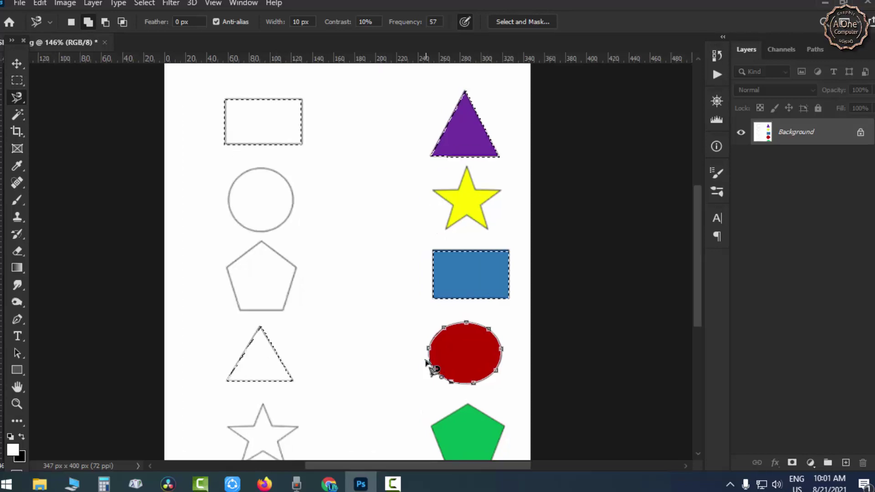
{"action": "key", "text": "ctrl+plus"}
{"action": "left_click_drag", "start_coordinate": [481, 397], "coordinate": [443, 264]}
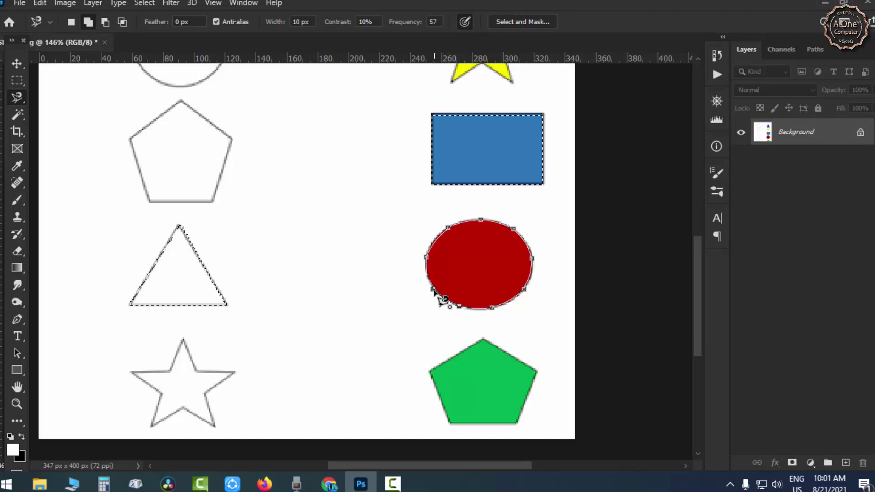
{"action": "left_click", "coordinate": [435, 292]}
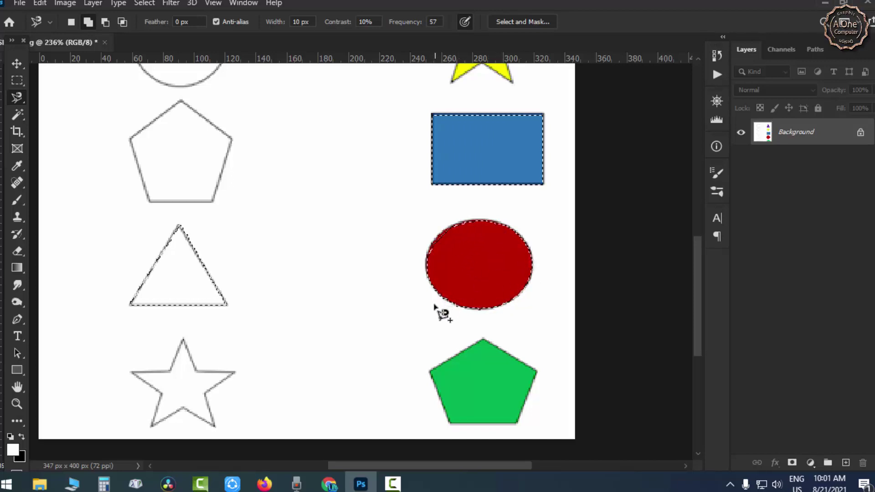
{"action": "scroll", "coordinate": [400, 306], "scroll_direction": "down", "scroll_amount": 1}
{"action": "scroll", "coordinate": [385, 299], "scroll_direction": "down", "scroll_amount": 1}
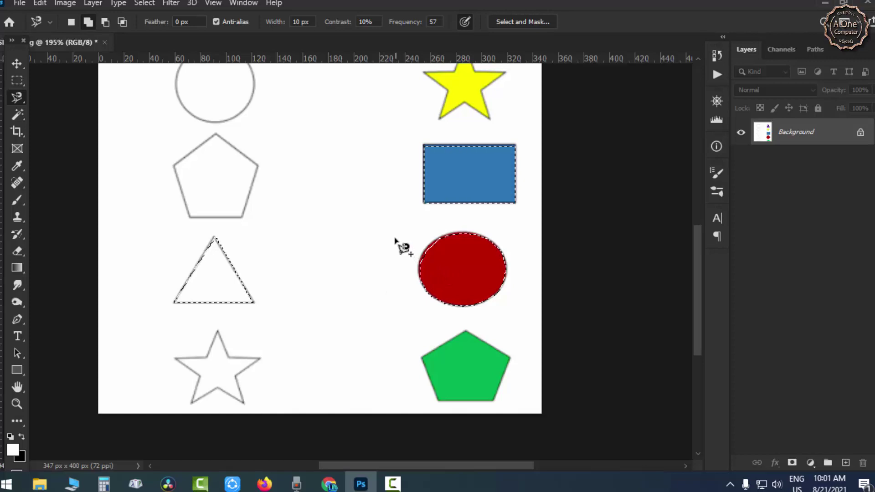
{"action": "scroll", "coordinate": [397, 244], "scroll_direction": "down", "scroll_amount": 2}
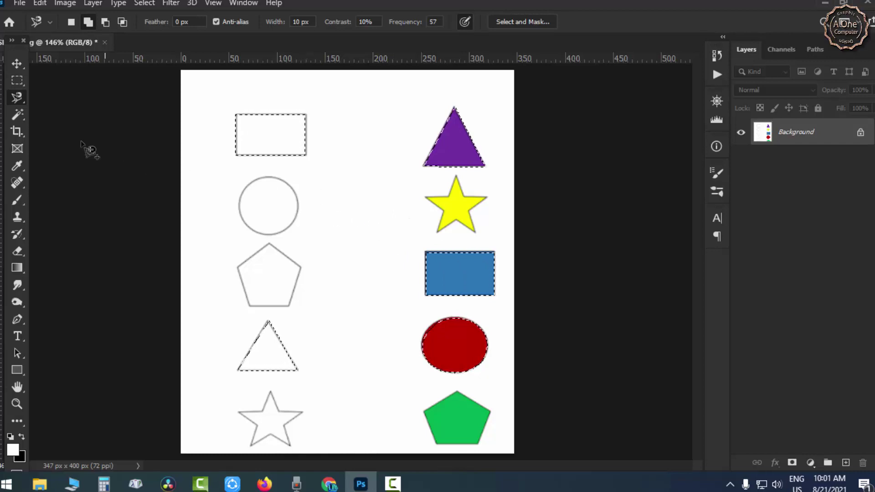
Add the green pentagon to the selection with a Magic Wand click
{"action": "right_click", "coordinate": [18, 95]}
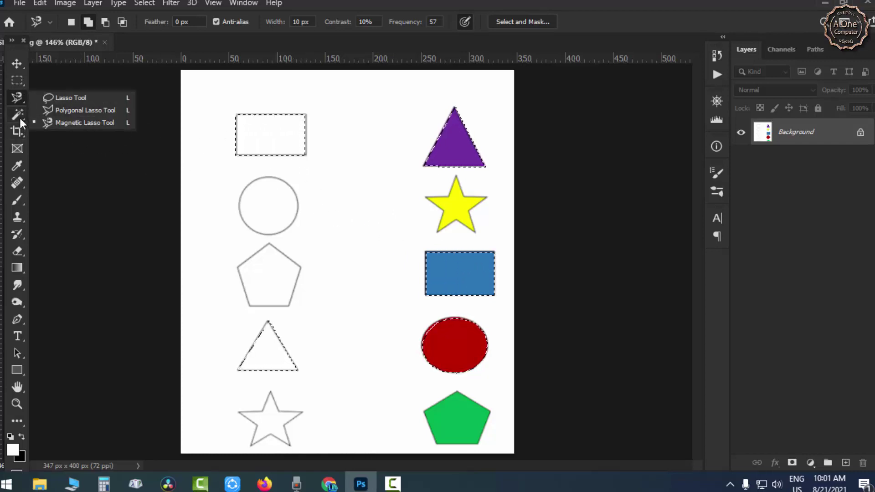
{"action": "left_click", "coordinate": [18, 115]}
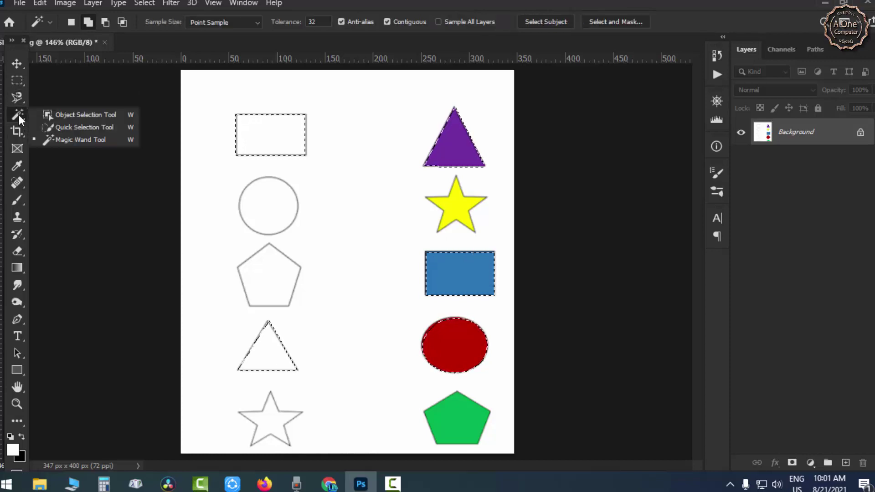
{"action": "left_click", "coordinate": [76, 140]}
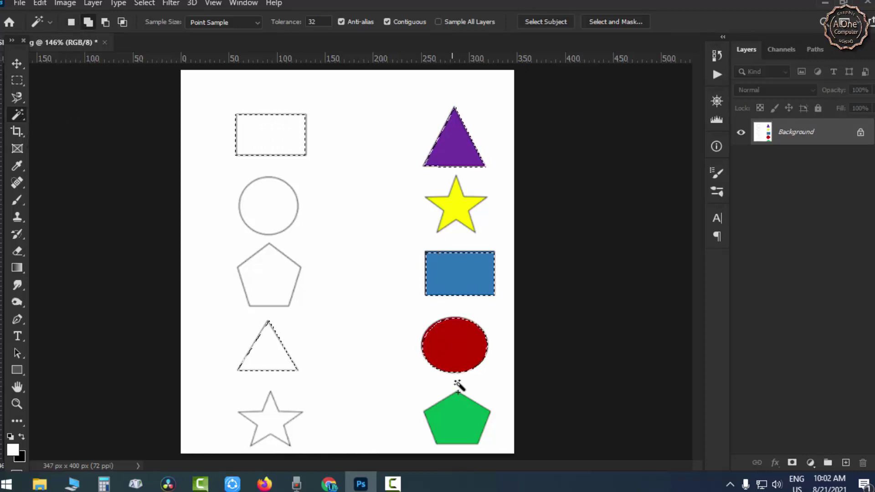
{"action": "left_click", "coordinate": [454, 419]}
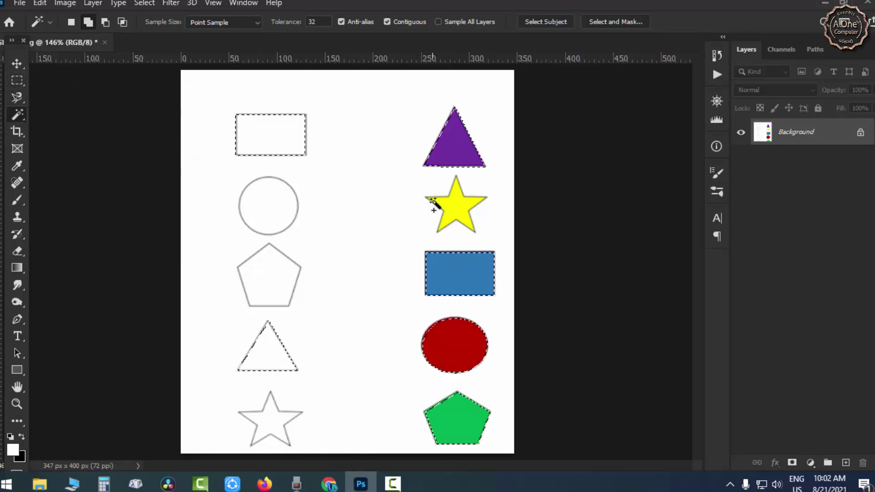
Add the yellow star using the Quick Selection Tool in Add to selection mode
{"action": "right_click", "coordinate": [15, 110]}
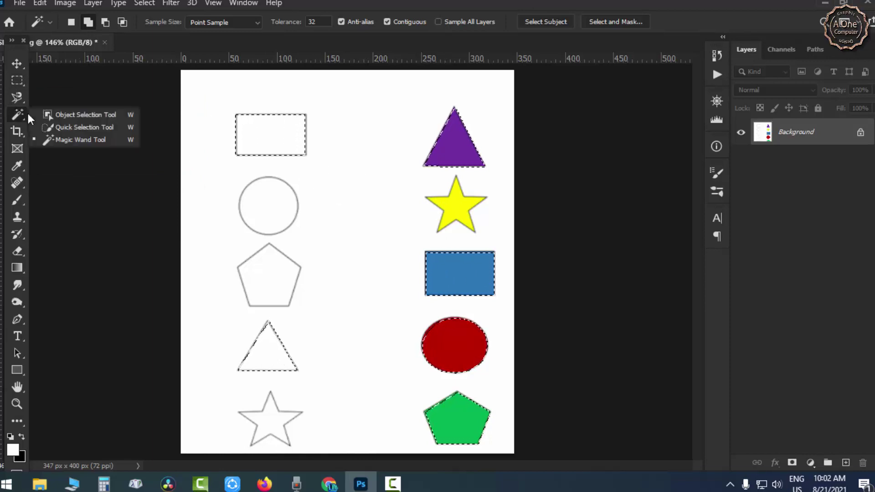
{"action": "left_click", "coordinate": [86, 130]}
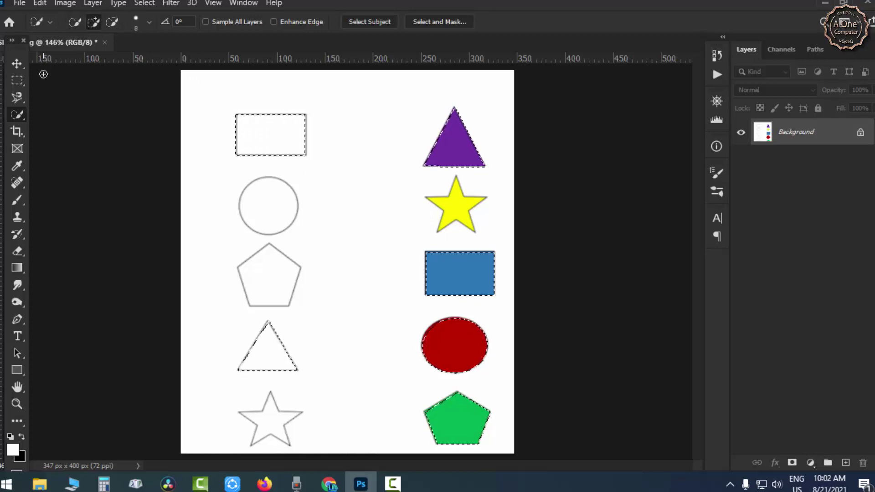
{"action": "left_click", "coordinate": [93, 22]}
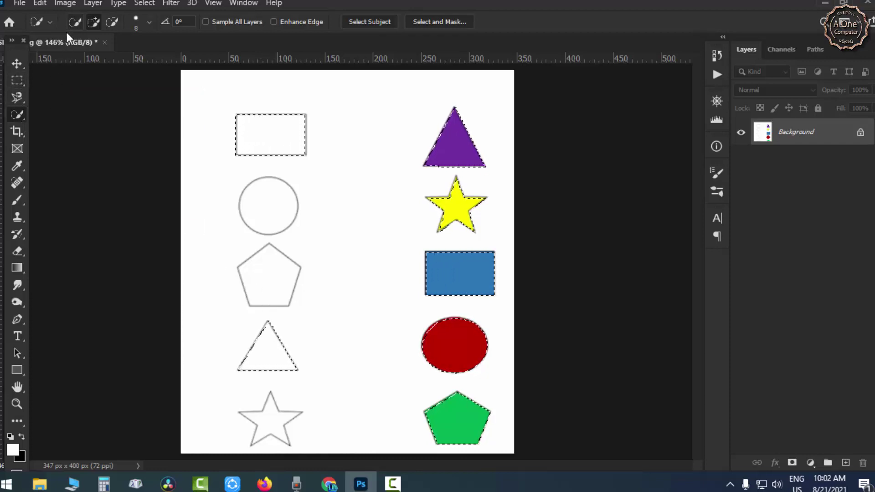
{"action": "left_click", "coordinate": [21, 78]}
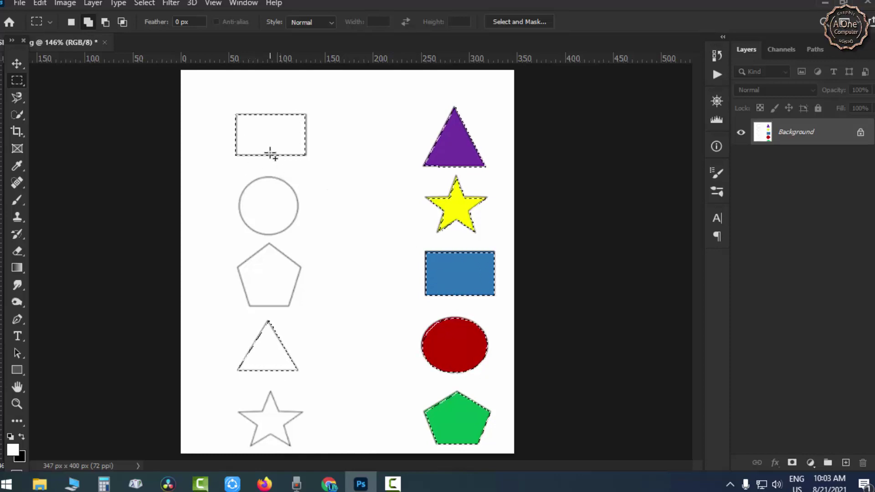
Subtract a box over the left column, deselecting the outlined rectangle and triangle
{"action": "left_click", "coordinate": [104, 22]}
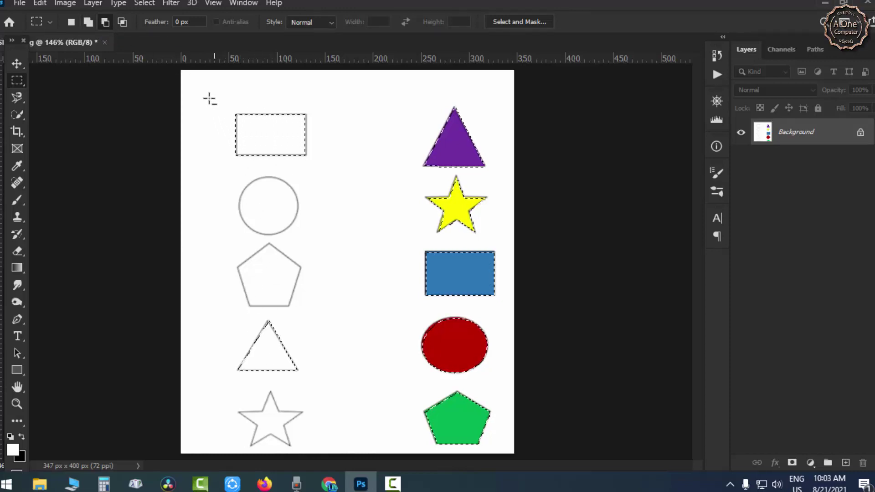
{"action": "left_click_drag", "start_coordinate": [204, 92], "coordinate": [329, 397]}
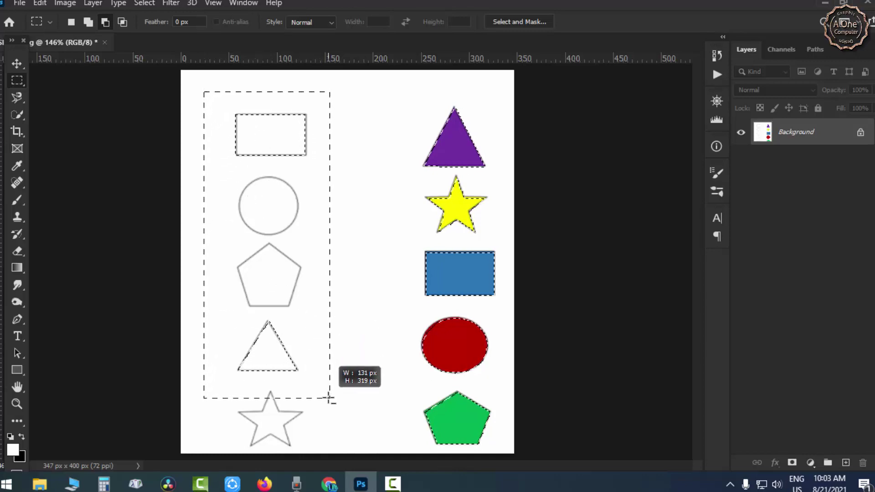
{"action": "left_click_drag", "start_coordinate": [329, 398], "coordinate": [329, 397]}
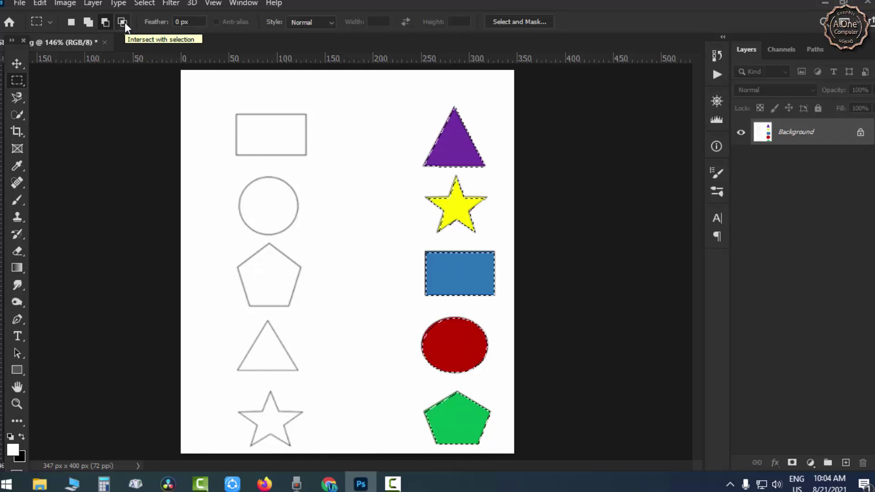
Intersect the selection with a box around the red ellipse, keeping only the ellipse selected
{"action": "left_click", "coordinate": [123, 22]}
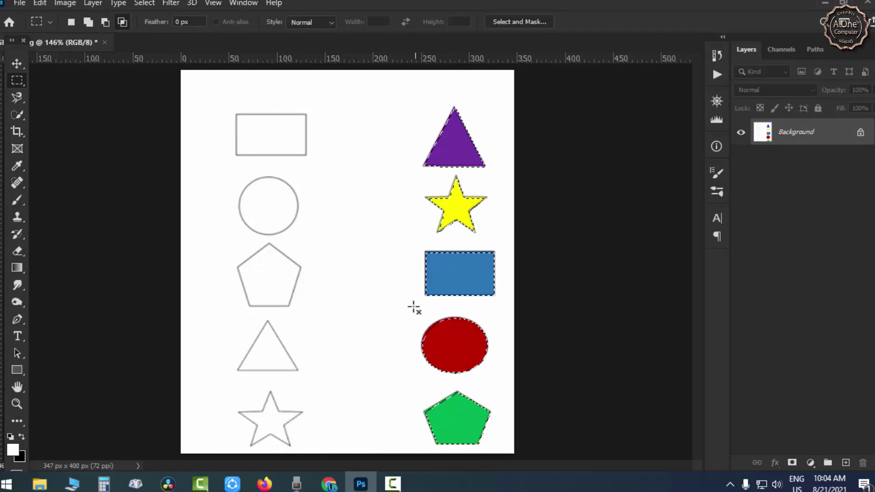
{"action": "mouse_move", "coordinate": [407, 307]}
{"action": "left_mouse_down"}
{"action": "mouse_move", "coordinate": [418, 339]}
{"action": "mouse_move", "coordinate": [502, 381]}
{"action": "left_mouse_up"}
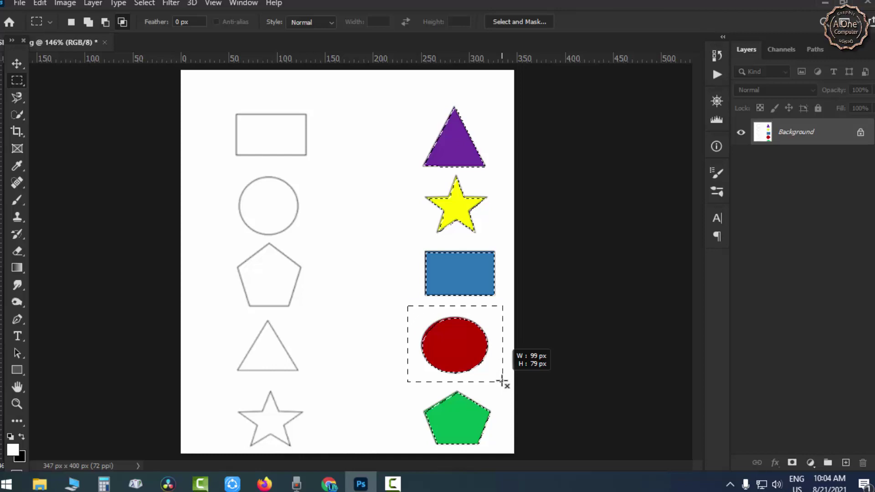
{"action": "left_click_drag", "start_coordinate": [502, 381], "coordinate": [503, 382]}
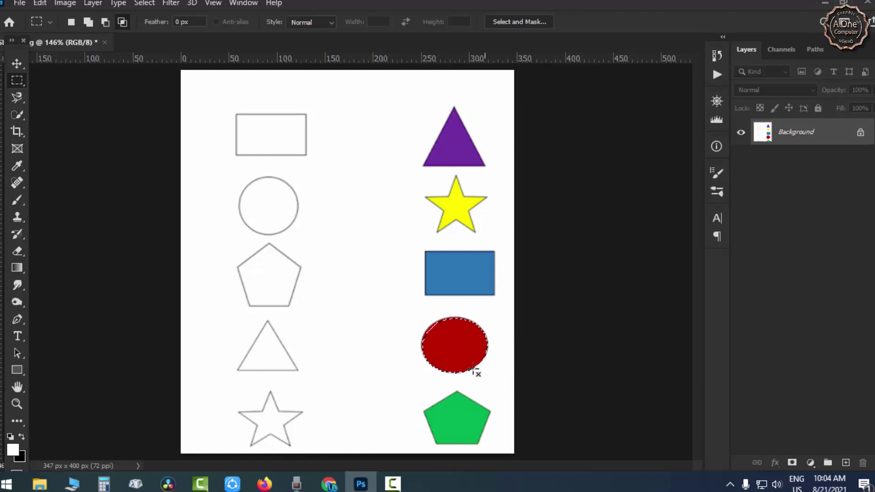